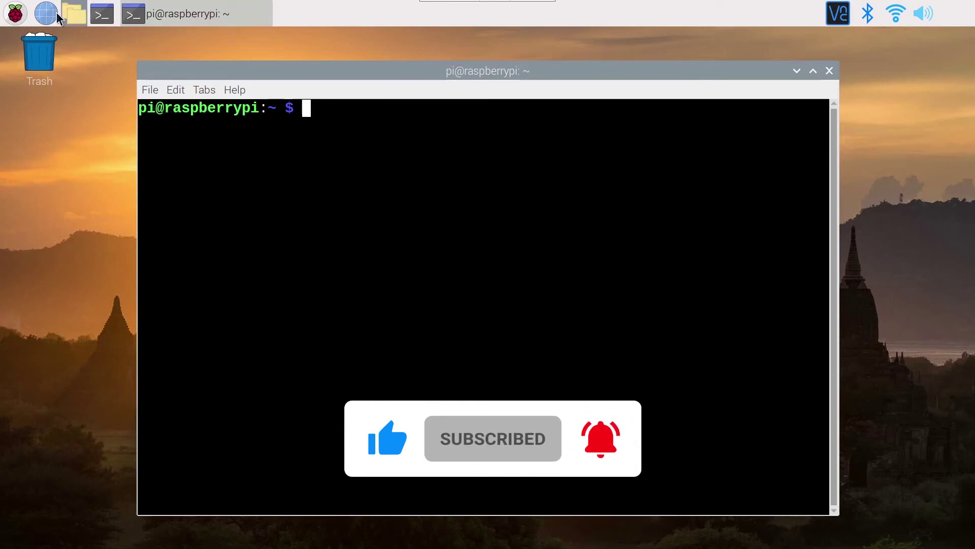
# Run cat /proc/cpuinfo in the terminal to print the Pi 4's processor and hardware details.
pyautogui.click(15, 14)
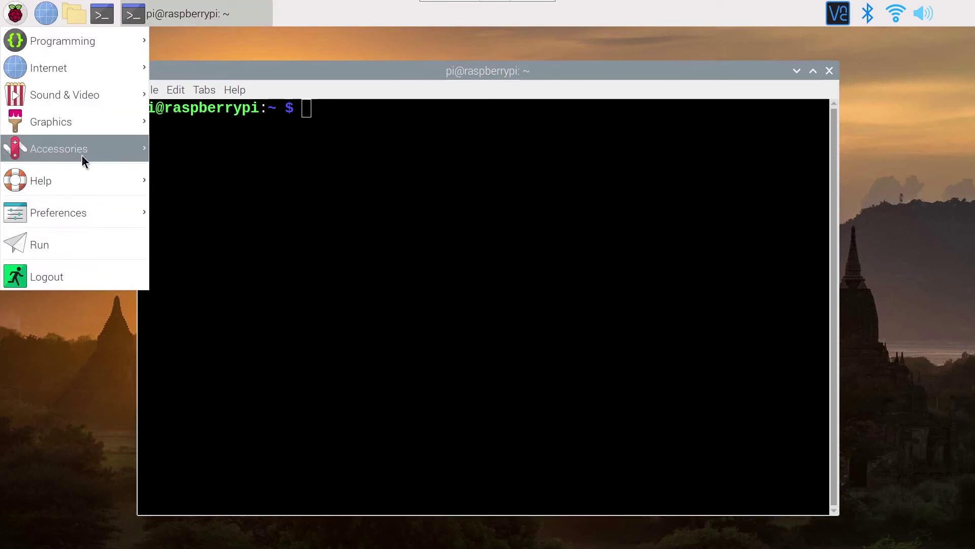
pyautogui.moveTo(59, 149)
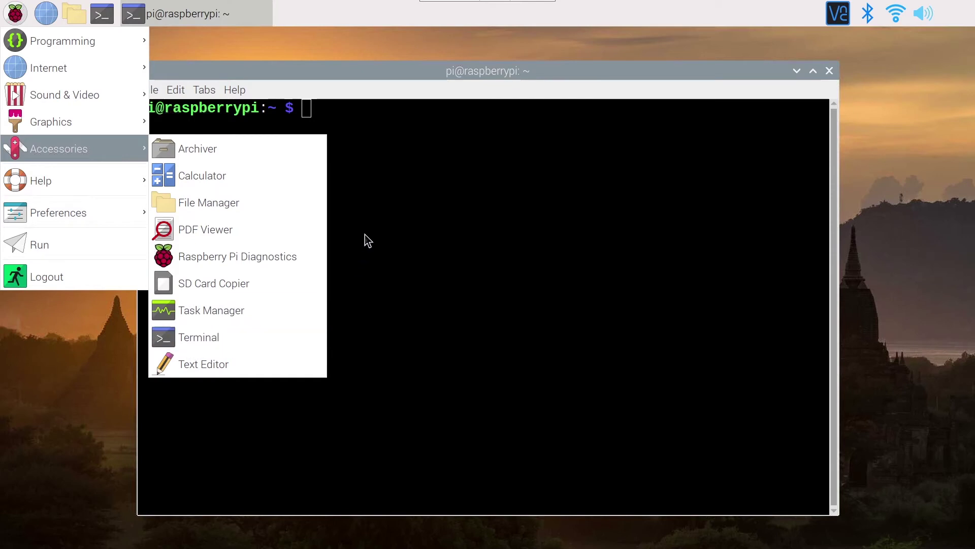
pyautogui.click(380, 222)
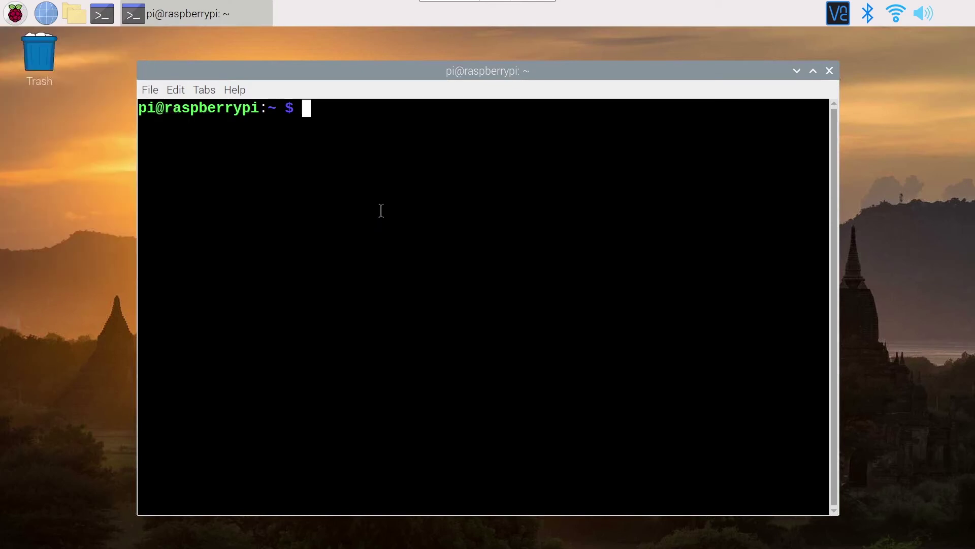
pyautogui.write('cat ')
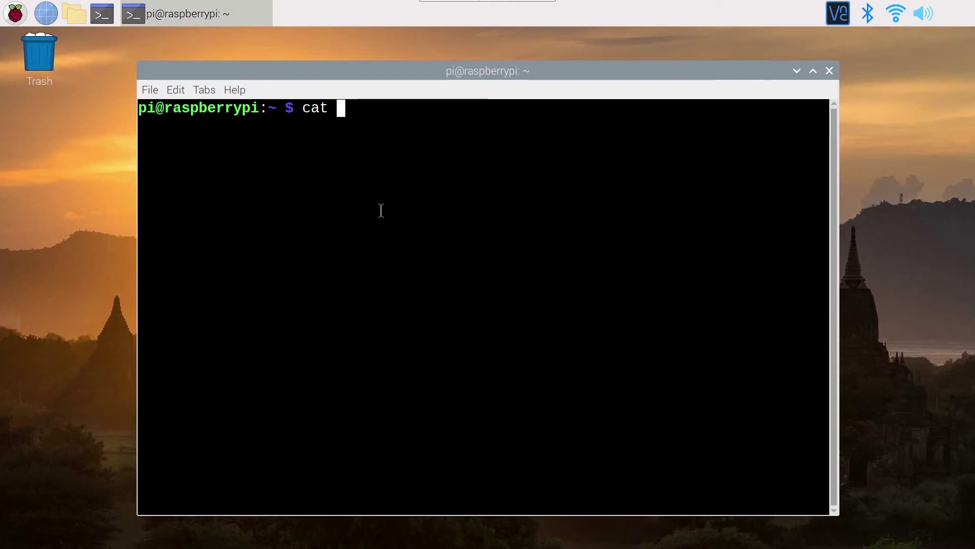
pyautogui.write('/proc')
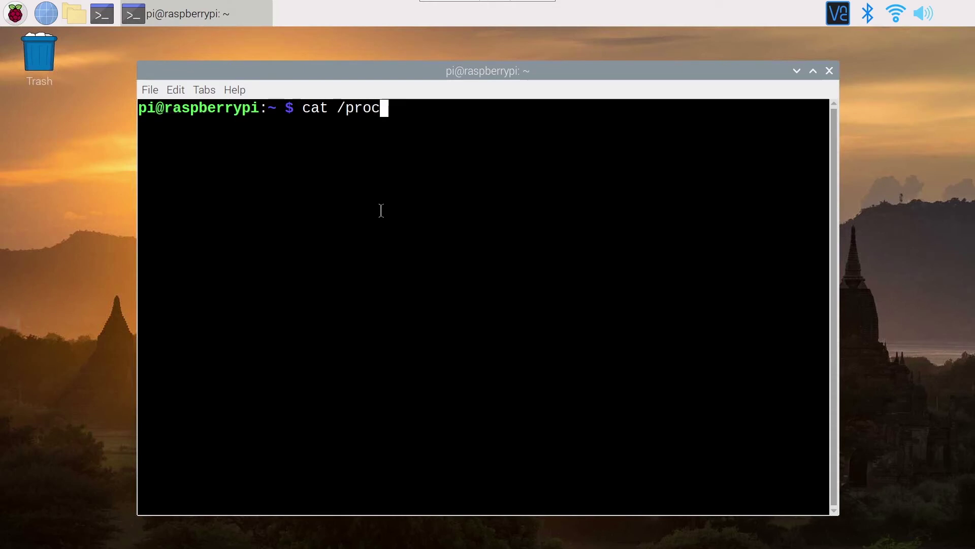
pyautogui.write('/c')
pyautogui.write('puinfo')
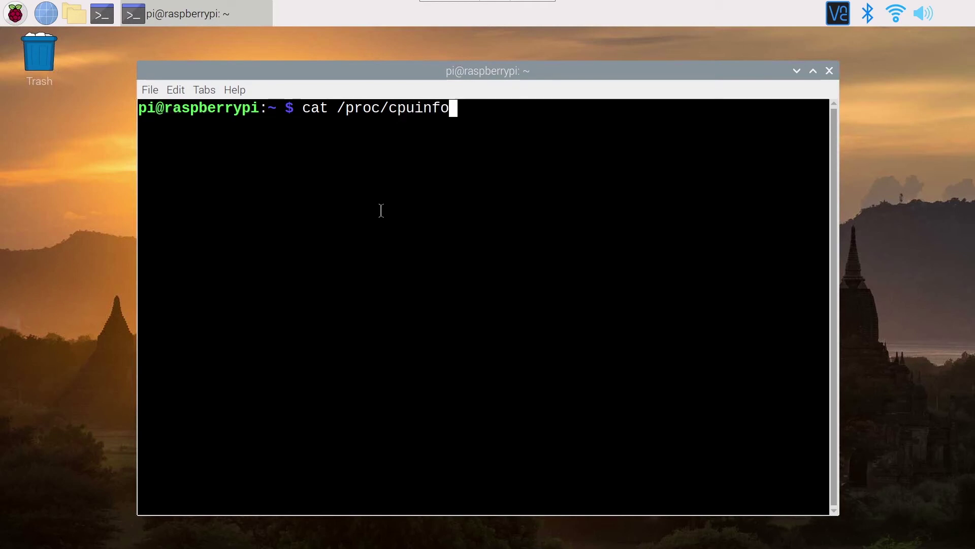
pyautogui.press('Return')
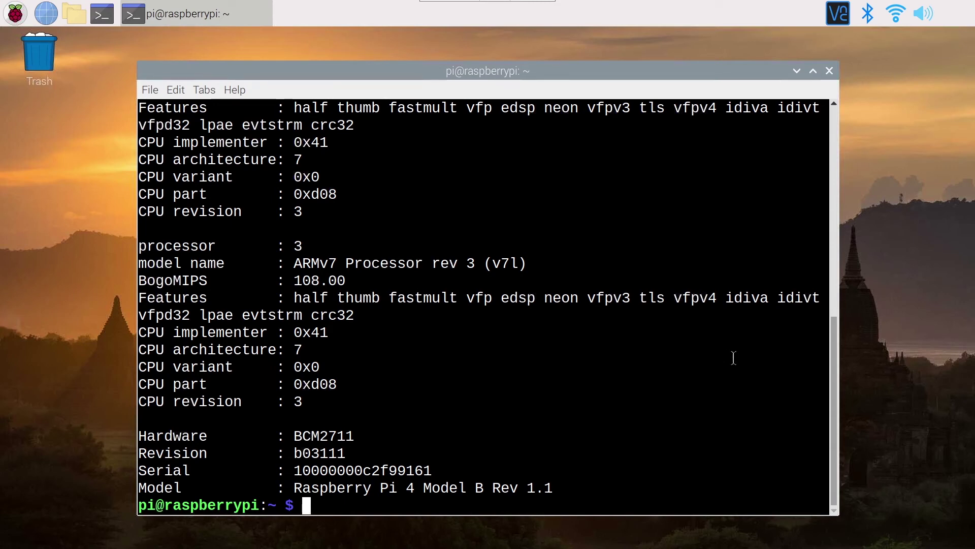
pyautogui.scroll(2, 823, 305)
pyautogui.scroll(1, 823, 244)
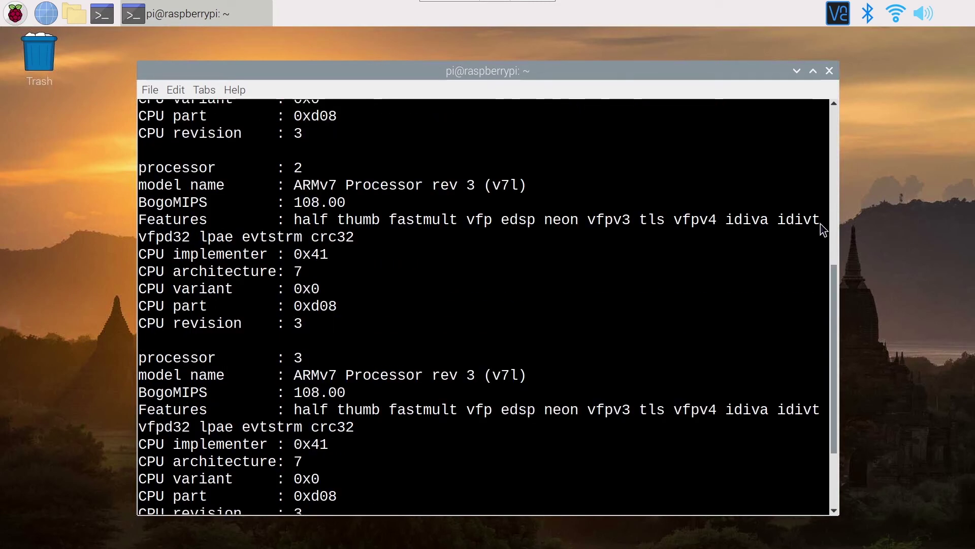
pyautogui.scroll(4, 833, 159)
pyautogui.scroll(2, 830, 149)
pyautogui.scroll(1, 838, 122)
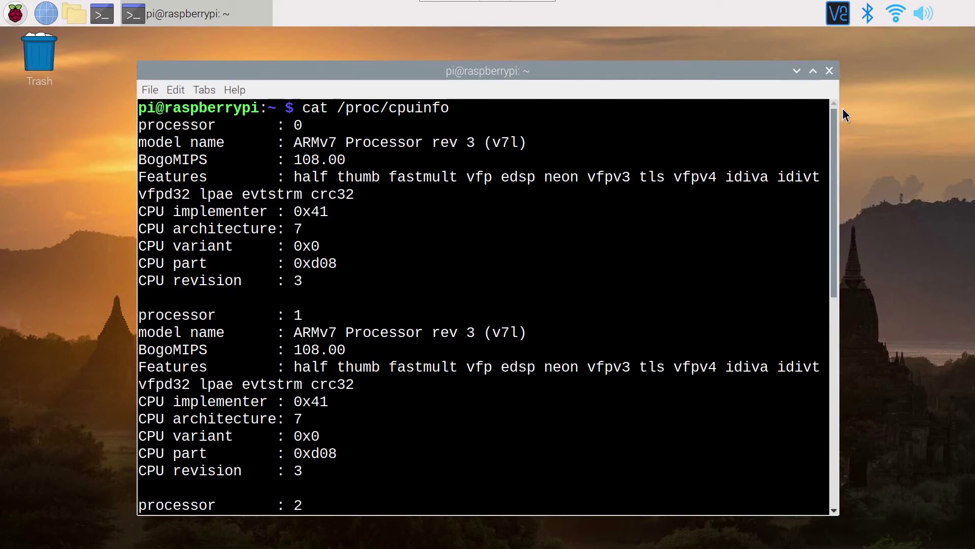
pyautogui.scroll(-2, 849, 335)
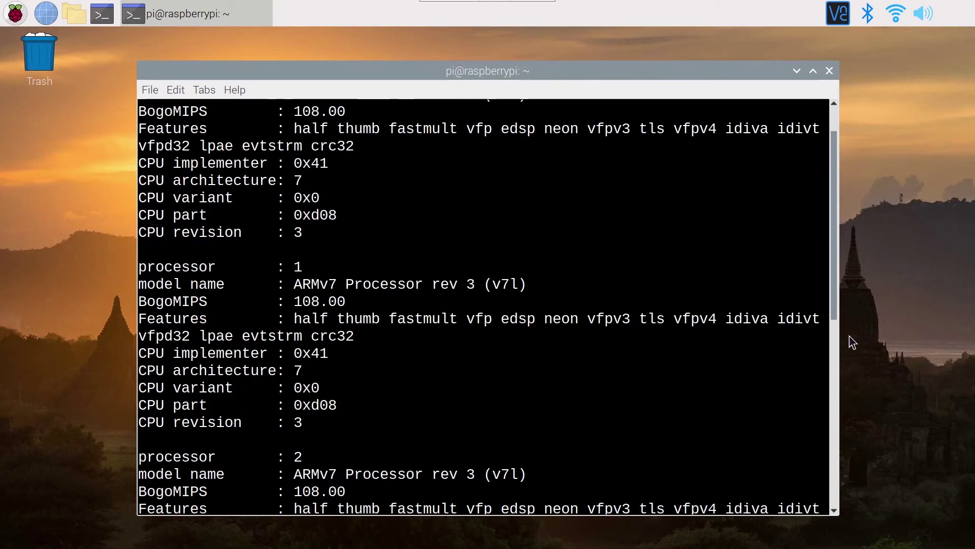
pyautogui.scroll(-6, 853, 351)
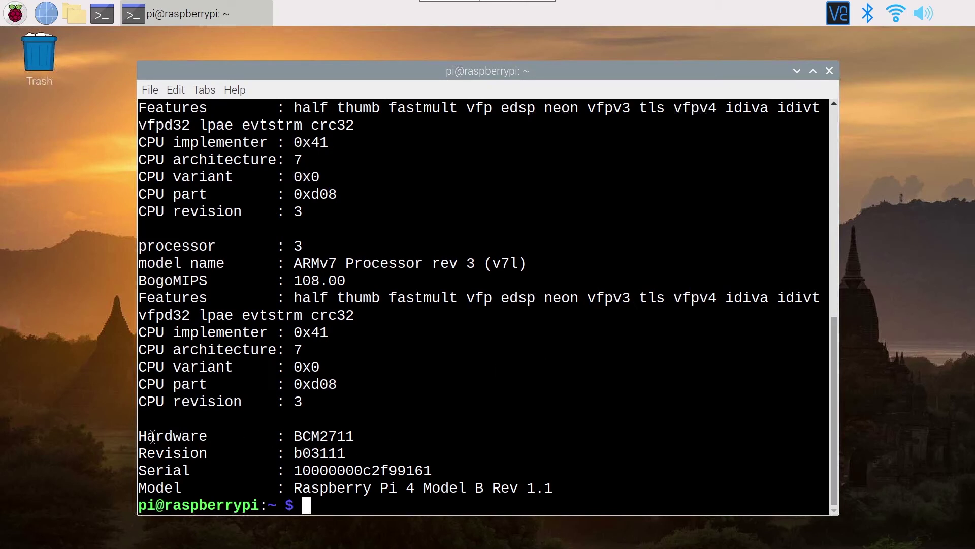
# Briefly highlight the Hardware-to-Serial output lines and the Model line's 1.1 revision.
pyautogui.moveTo(139, 432); pyautogui.dragTo(543, 480)
pyautogui.click(514, 493)
pyautogui.moveTo(527, 488); pyautogui.dragTo(550, 488)
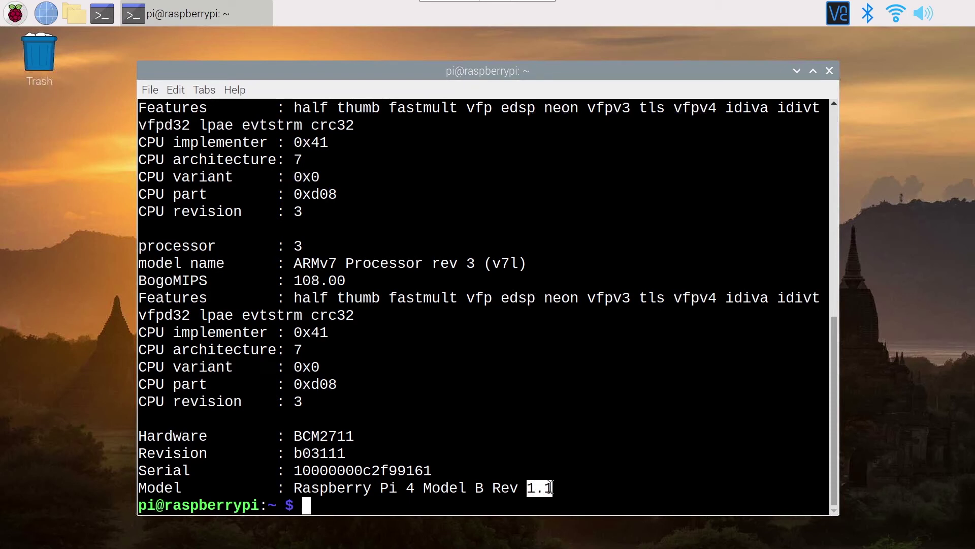
pyautogui.click(551, 488)
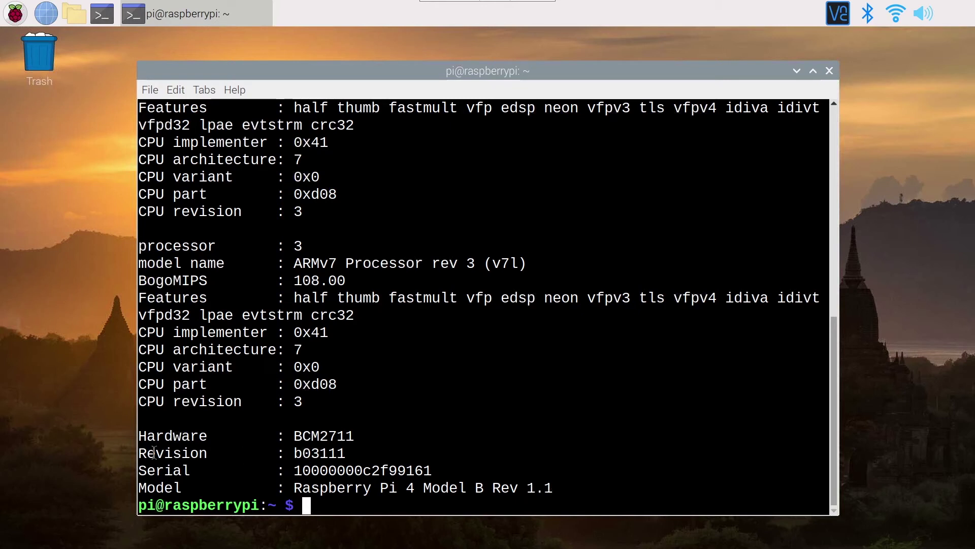
# Select the Revision line's value b03111 with a double-click.
pyautogui.moveTo(141, 453); pyautogui.dragTo(206, 453)
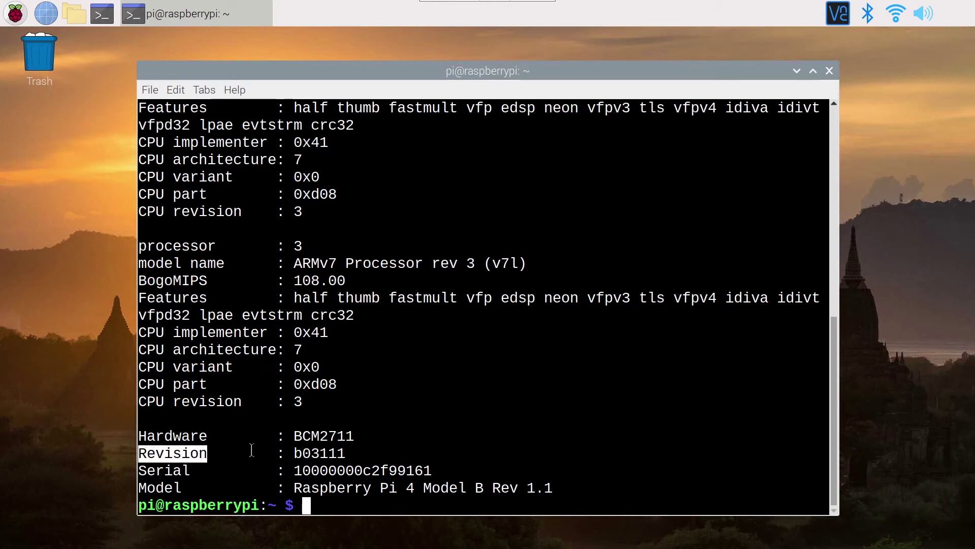
pyautogui.click(292, 453)
pyautogui.moveTo(292, 453); pyautogui.dragTo(303, 452)
pyautogui.click(308, 453)
pyautogui.doubleClick(313, 453)
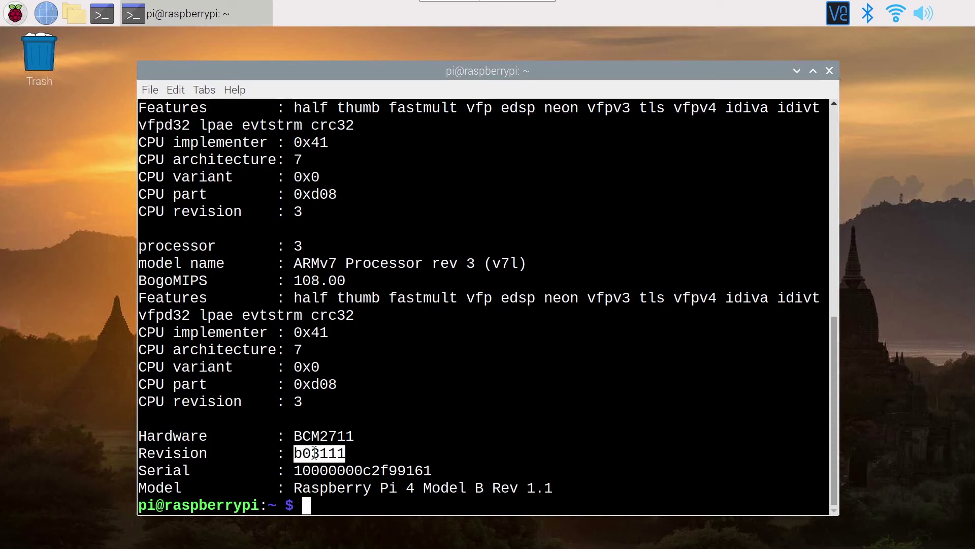
pyautogui.click(326, 453)
pyautogui.doubleClick(345, 453)
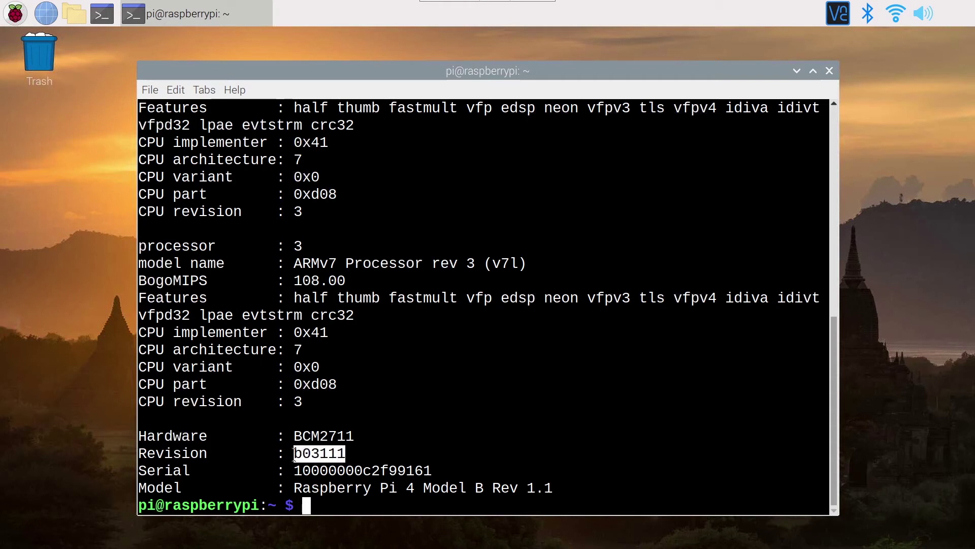